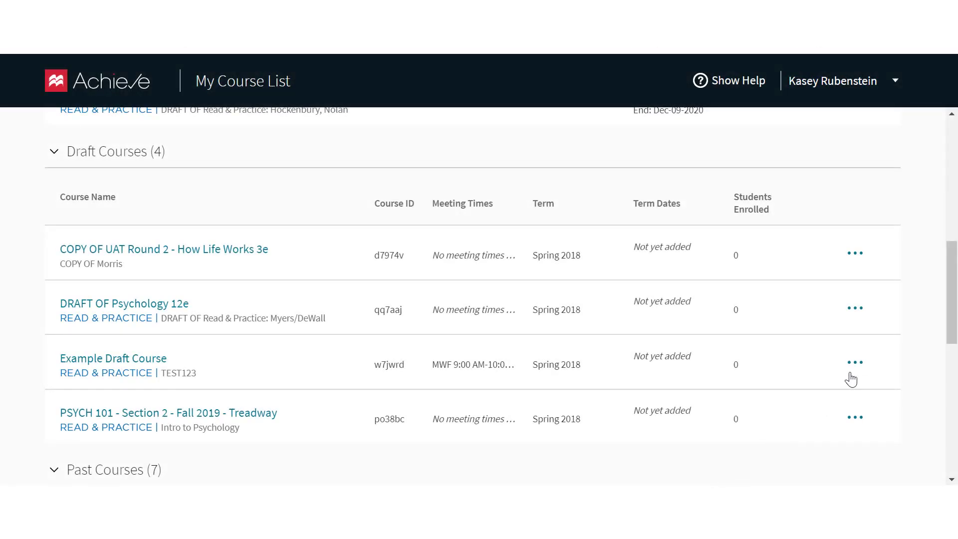
Edit Example Draft Course and set its Course Status to Active On Date
{"action": "left_click", "coordinate": [855, 363]}
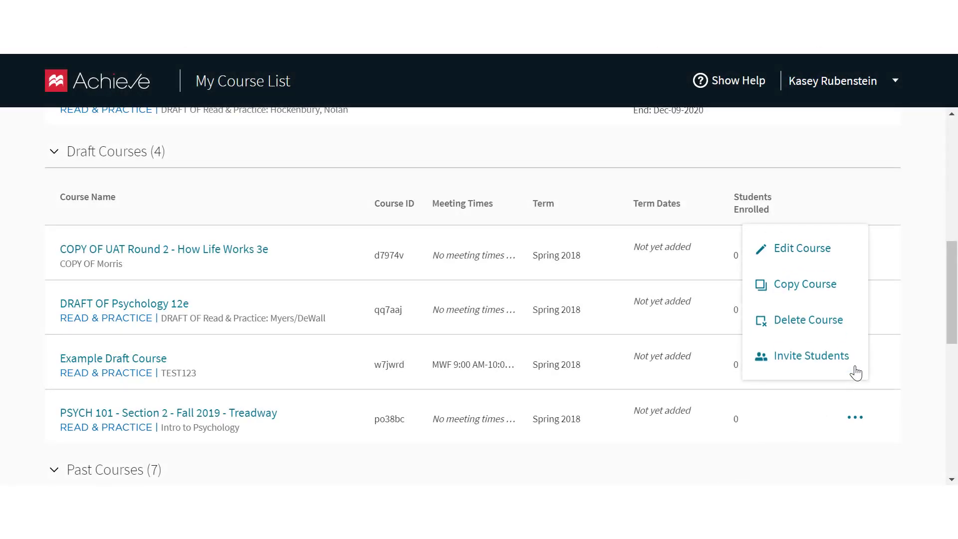
{"action": "left_click", "coordinate": [808, 252]}
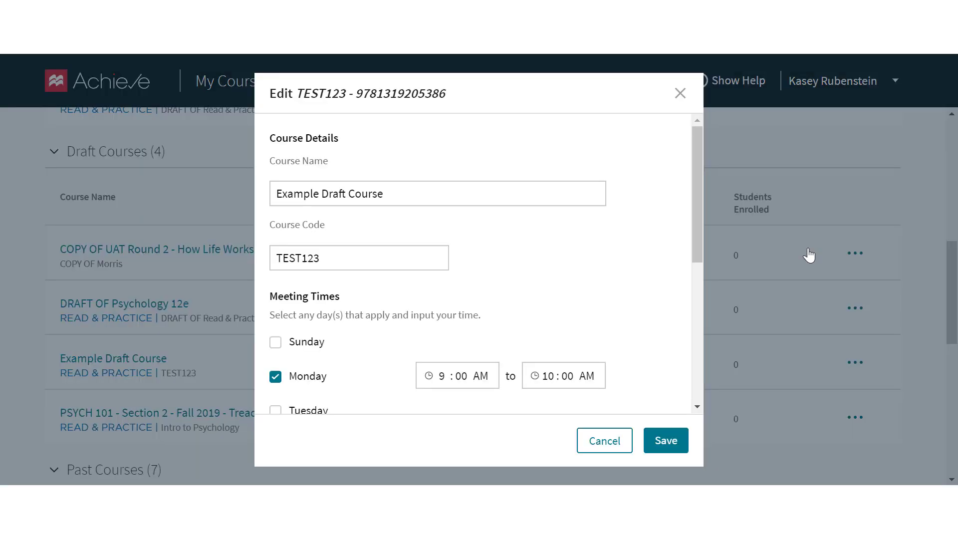
{"action": "scroll", "coordinate": [569, 250], "scroll_direction": "down", "scroll_amount": 1}
{"action": "scroll", "coordinate": [569, 251], "scroll_direction": "down", "scroll_amount": 2}
{"action": "scroll", "coordinate": [569, 249], "scroll_direction": "down", "scroll_amount": 1}
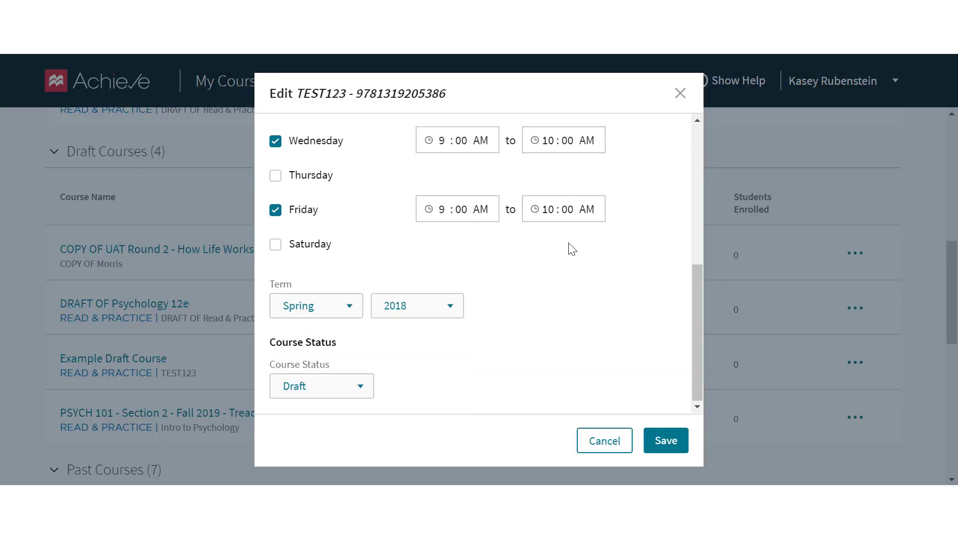
{"action": "left_click", "coordinate": [349, 385]}
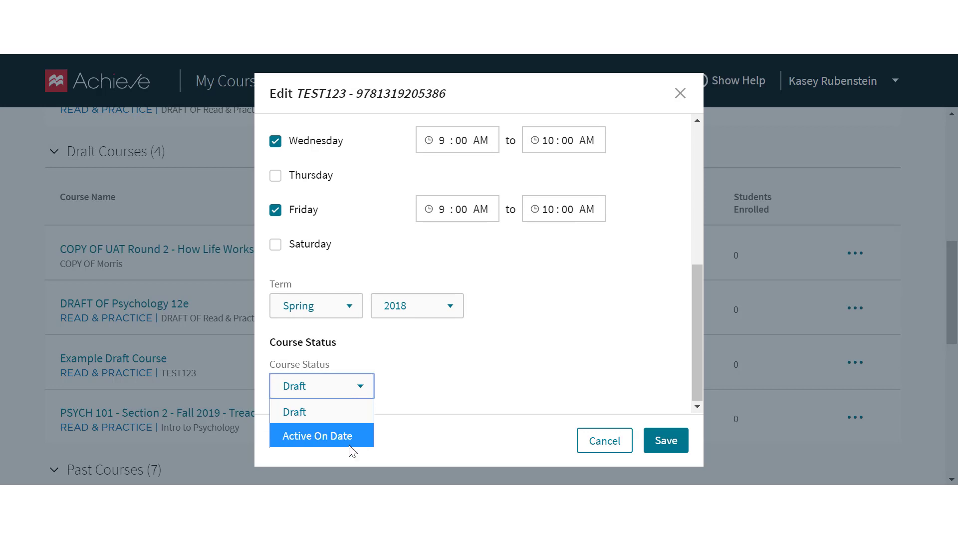
{"action": "left_click", "coordinate": [350, 435]}
{"action": "scroll", "coordinate": [599, 315], "scroll_direction": "down", "scroll_amount": 1}
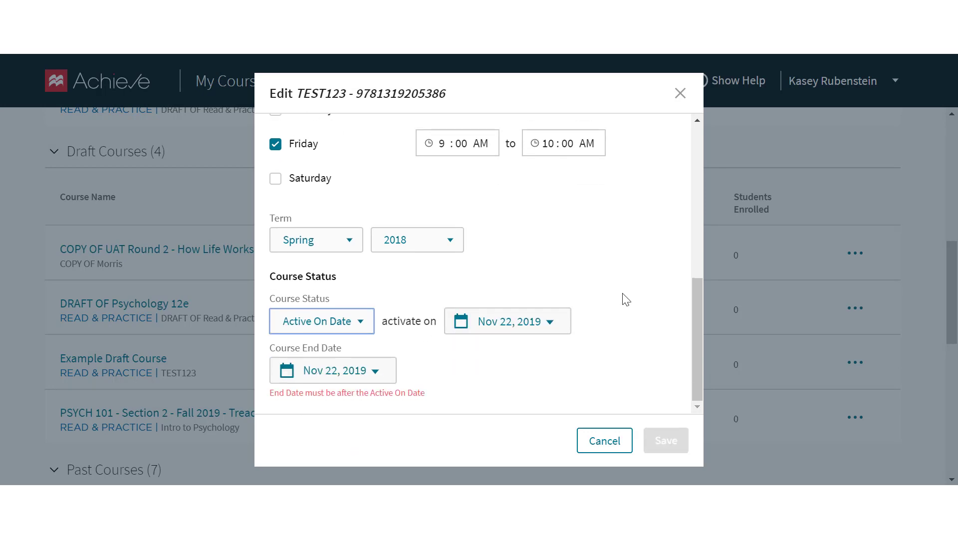
Set the course end date to May 1, 2020 and save the course changes
{"action": "left_click", "coordinate": [376, 372]}
{"action": "left_click", "coordinate": [431, 174]}
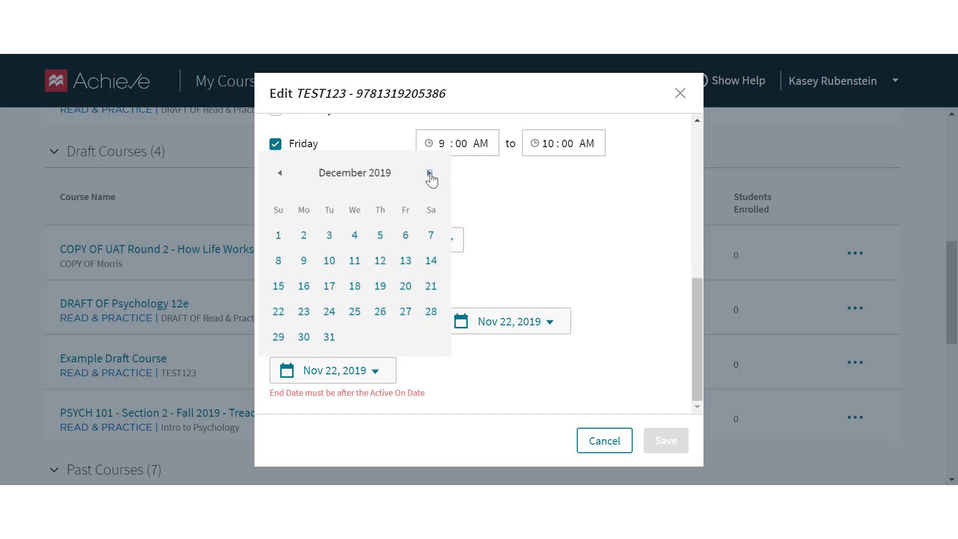
{"action": "left_click", "coordinate": [430, 174]}
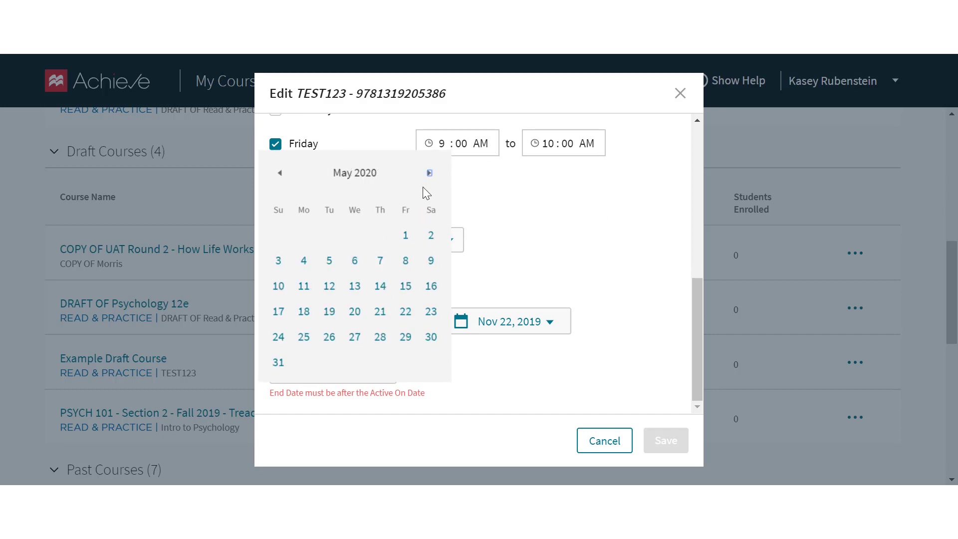
{"action": "left_click", "coordinate": [406, 236]}
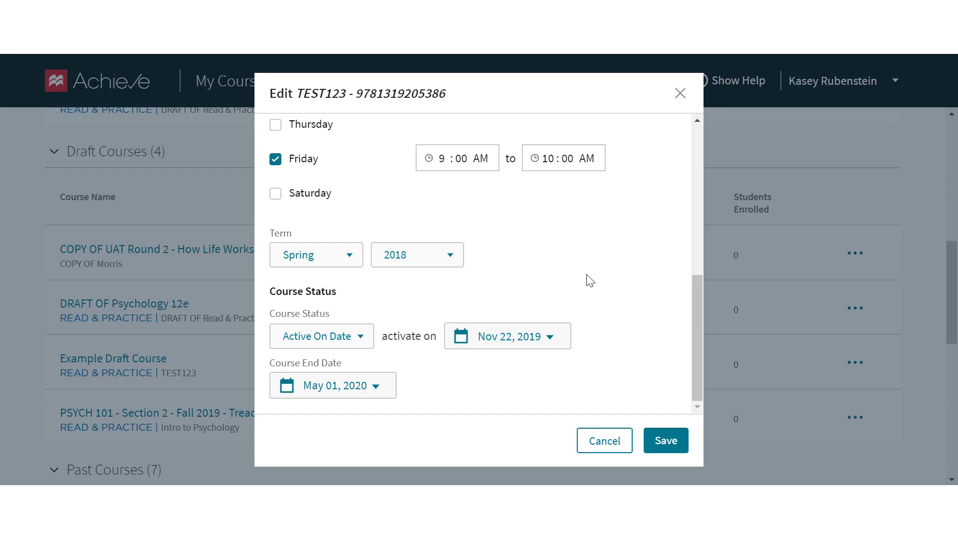
{"action": "left_click", "coordinate": [665, 443]}
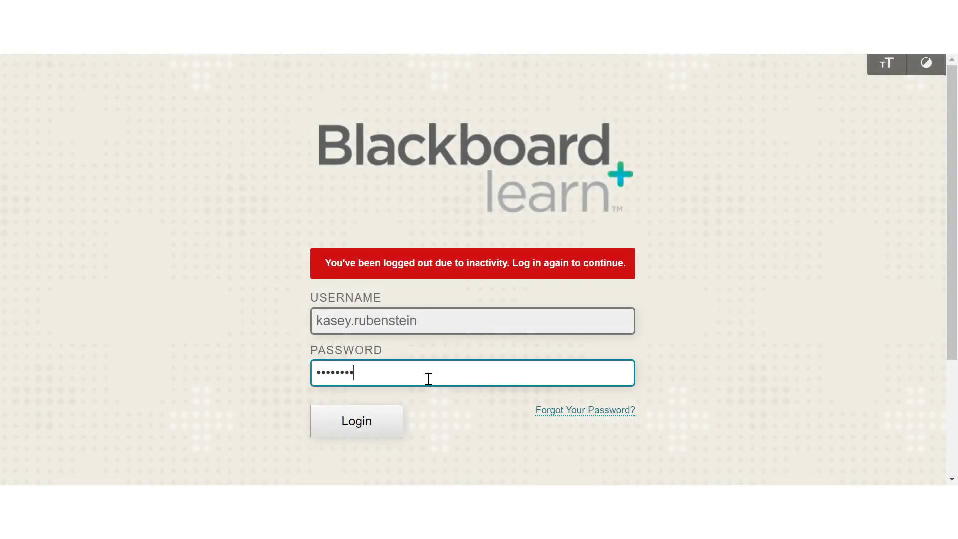
Log back into Blackboard Learn and enter the Blackboard Demo Course
{"action": "left_click", "coordinate": [382, 426]}
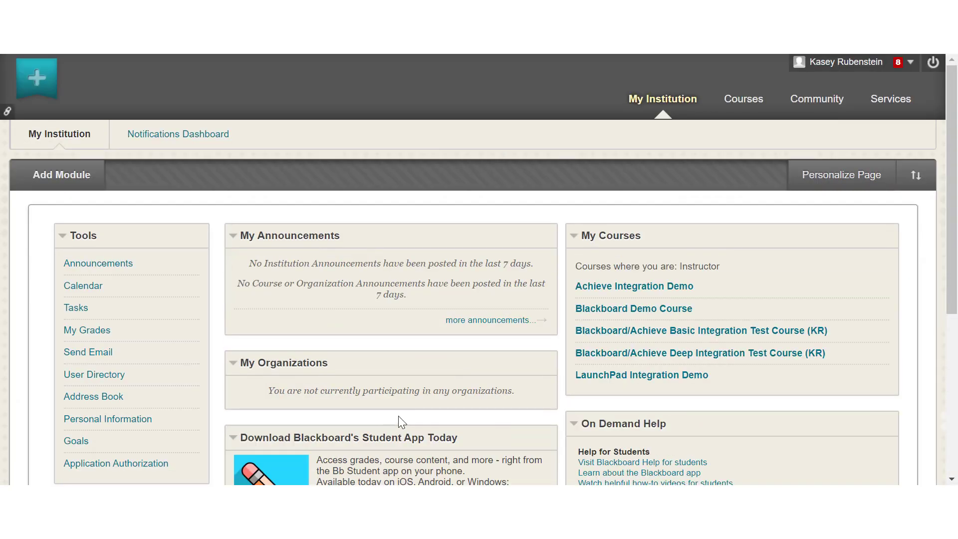
{"action": "left_click", "coordinate": [602, 318]}
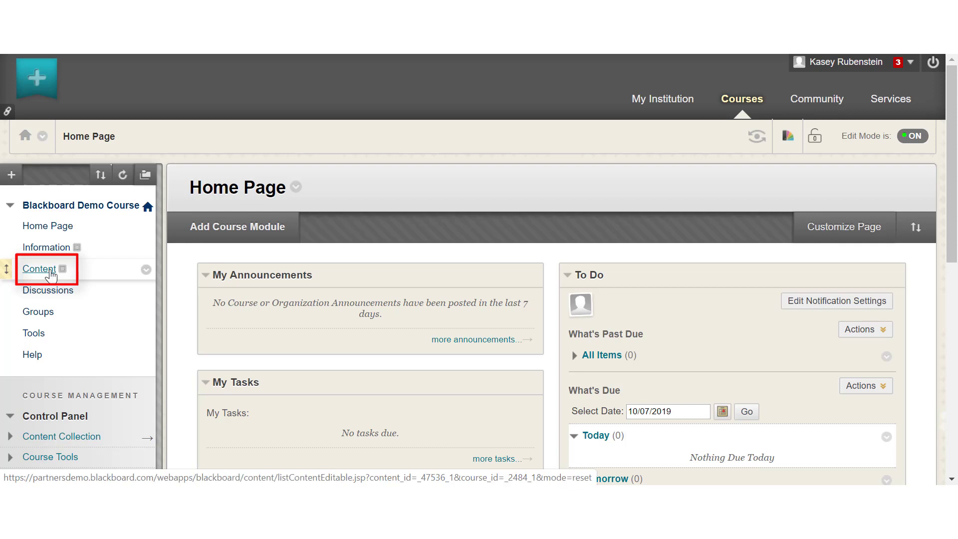
Go to the course Content area and show the Partner Content options, including Content Market
{"action": "left_click", "coordinate": [50, 275]}
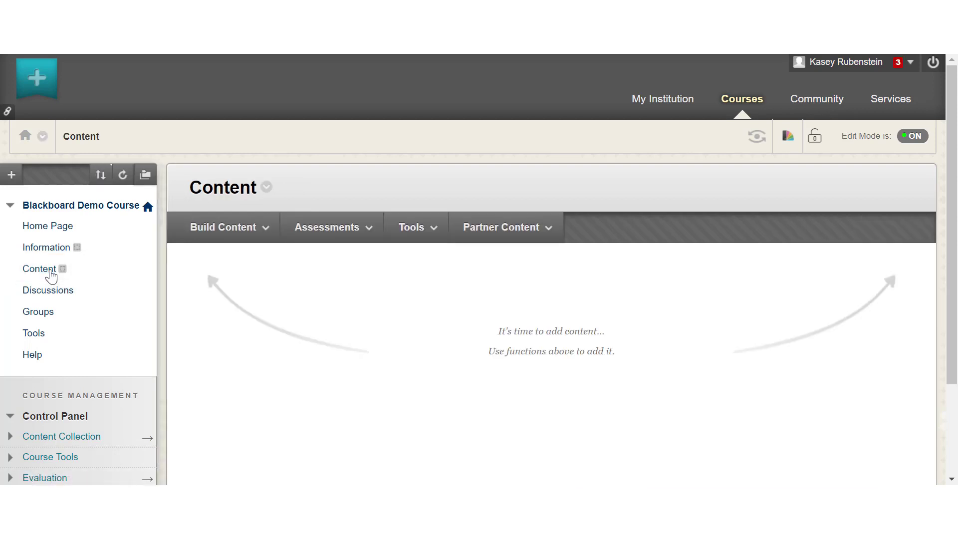
{"action": "left_click", "coordinate": [12, 176]}
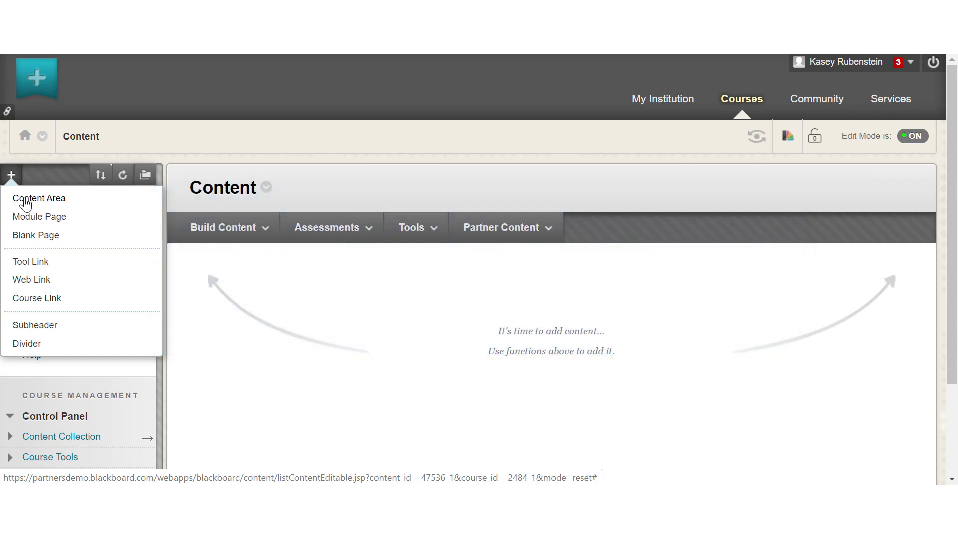
{"action": "left_click", "coordinate": [336, 306]}
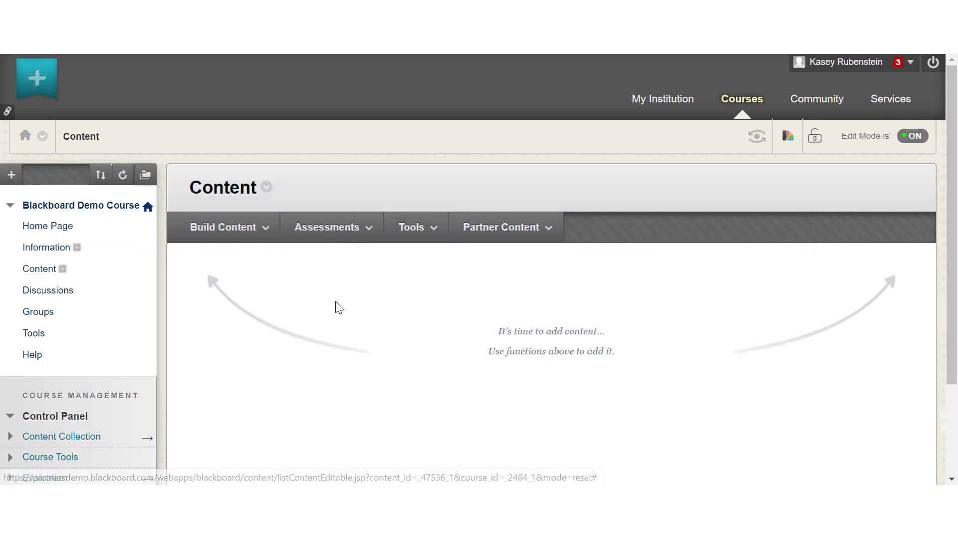
{"action": "left_click", "coordinate": [545, 238]}
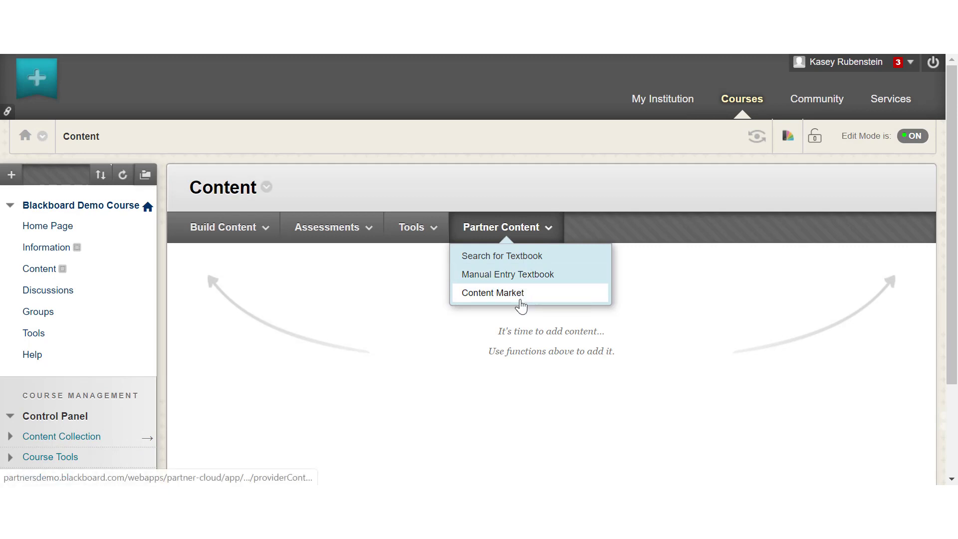
Enter the Content Market and reach the Macmillan Learning course tools page
{"action": "left_click", "coordinate": [521, 300]}
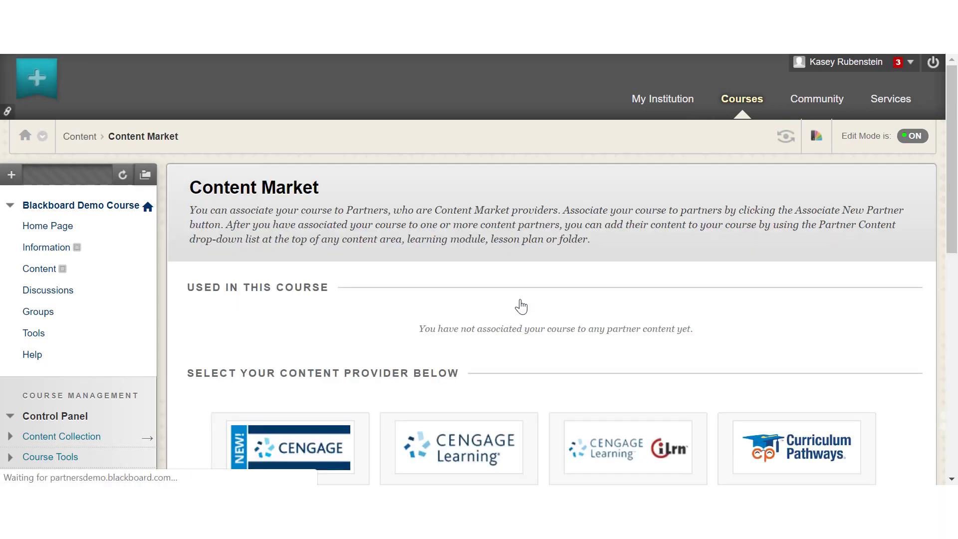
{"action": "scroll", "coordinate": [522, 306], "scroll_direction": "down", "scroll_amount": 1}
{"action": "scroll", "coordinate": [522, 306], "scroll_direction": "down", "scroll_amount": 1}
{"action": "scroll", "coordinate": [522, 305], "scroll_direction": "down", "scroll_amount": 1}
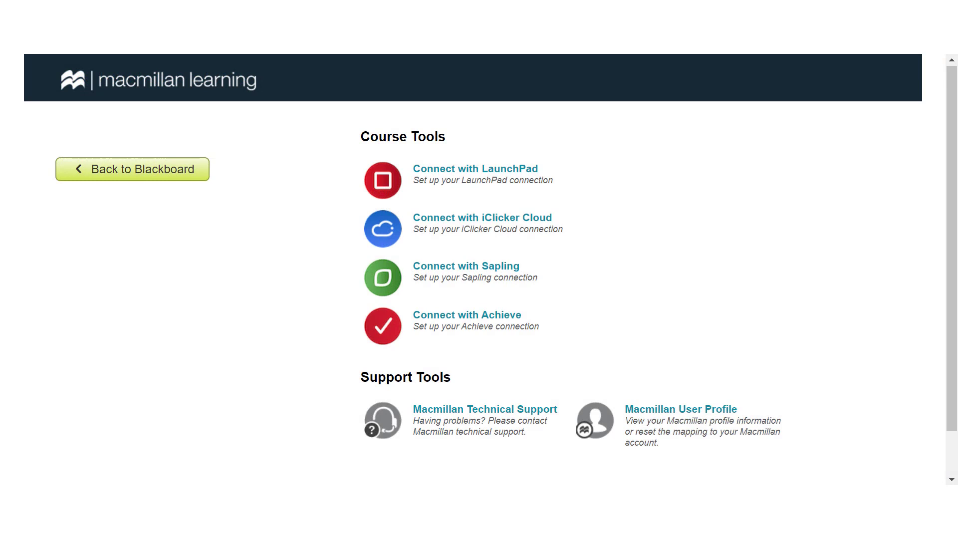
Connect with Achieve, submit the profile's name and email, and continue to the Achieve course list
{"action": "left_click", "coordinate": [486, 315]}
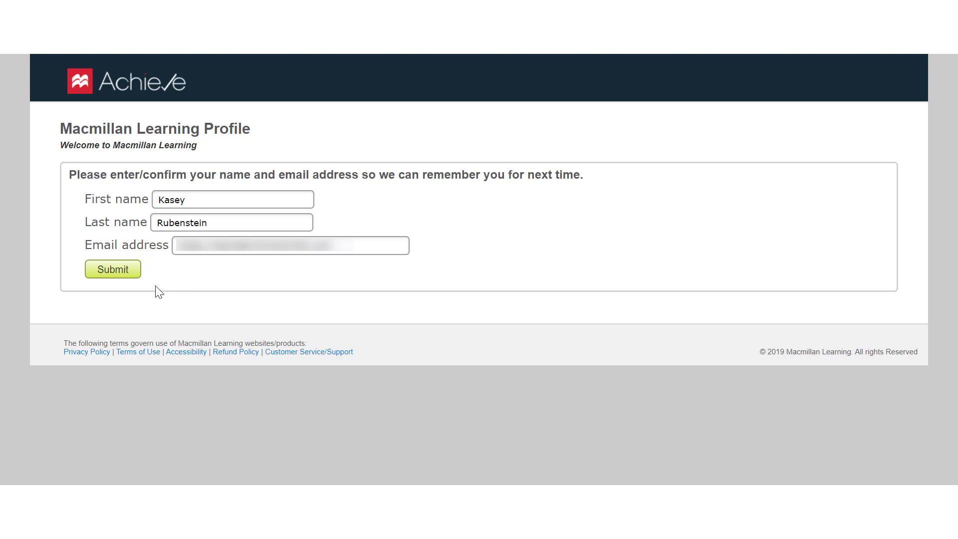
{"action": "left_click", "coordinate": [116, 278]}
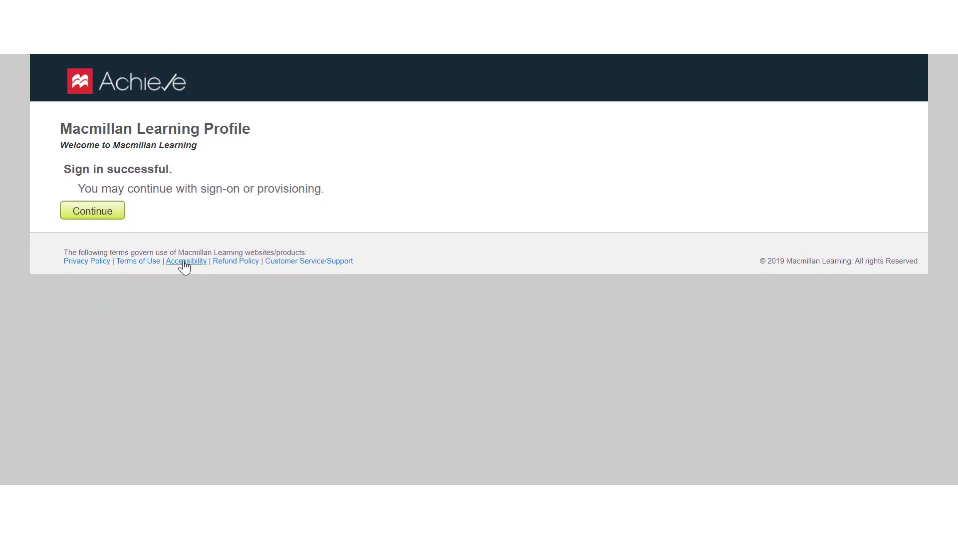
{"action": "left_click", "coordinate": [119, 215]}
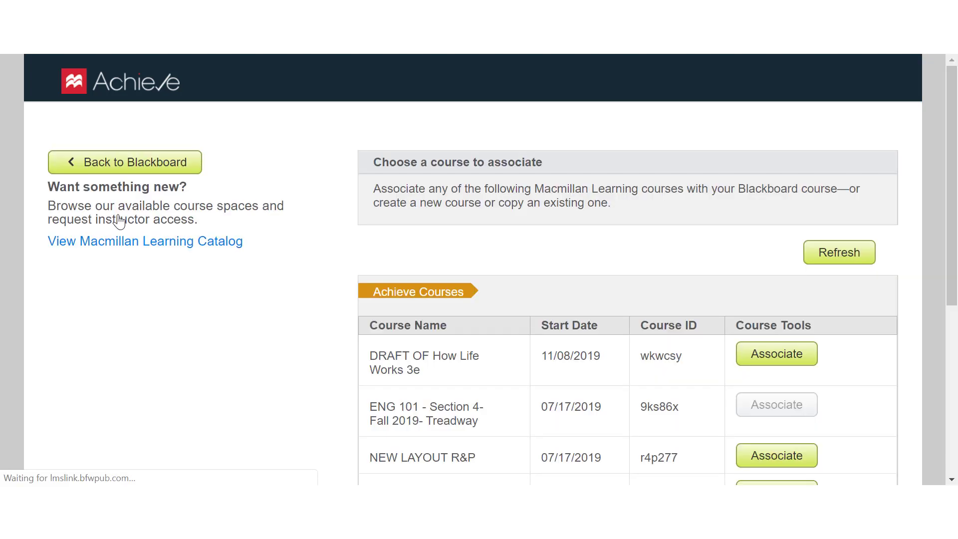
{"action": "scroll", "coordinate": [558, 273], "scroll_direction": "down", "scroll_amount": 2}
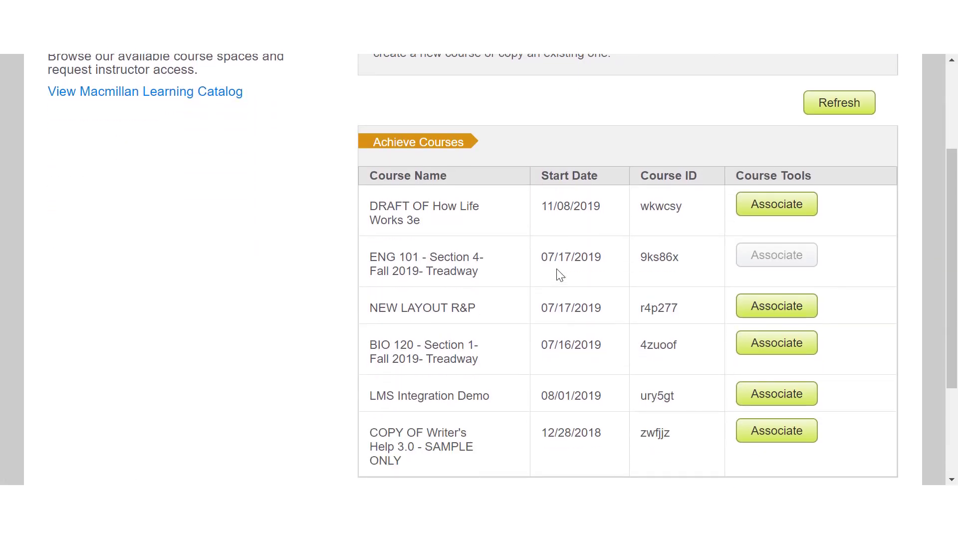
{"action": "scroll", "coordinate": [557, 274], "scroll_direction": "down", "scroll_amount": 1}
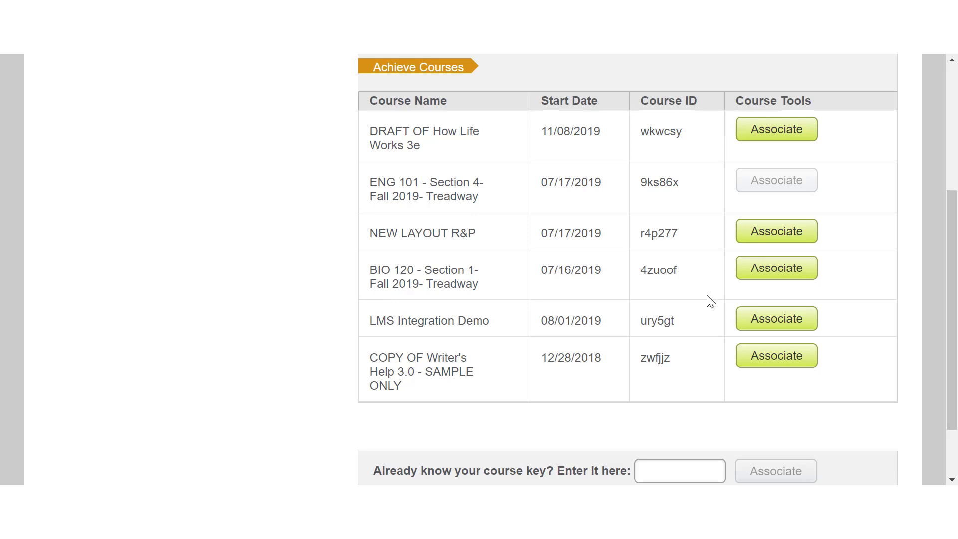
Associate LMS Integration Demo with this Blackboard course, confirm the pairing, and return to Blackboard
{"action": "left_click", "coordinate": [748, 322]}
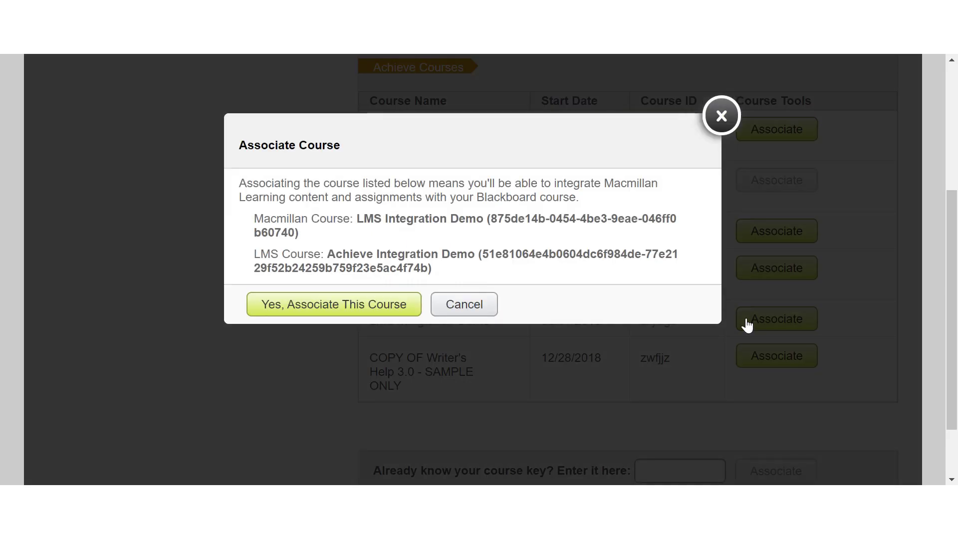
{"action": "left_click", "coordinate": [376, 313]}
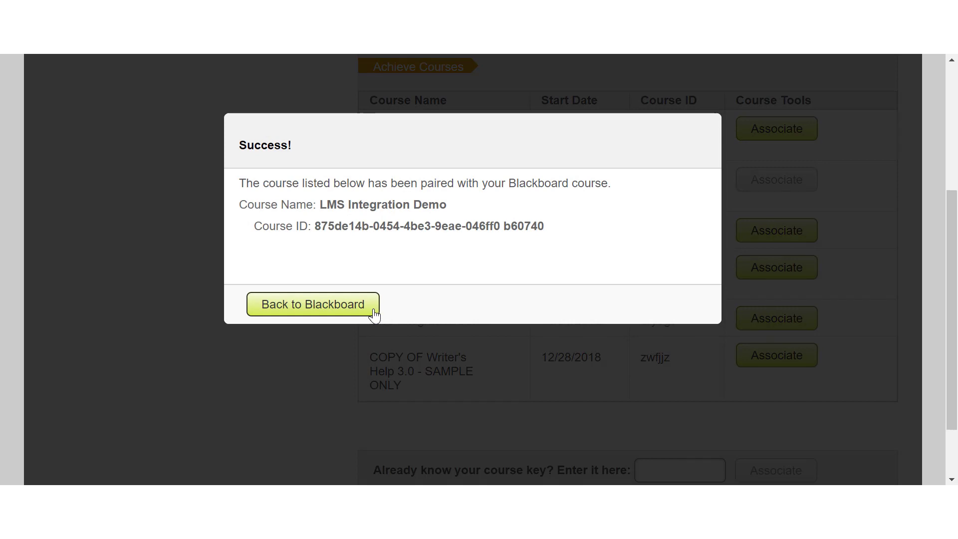
{"action": "left_click", "coordinate": [374, 313]}
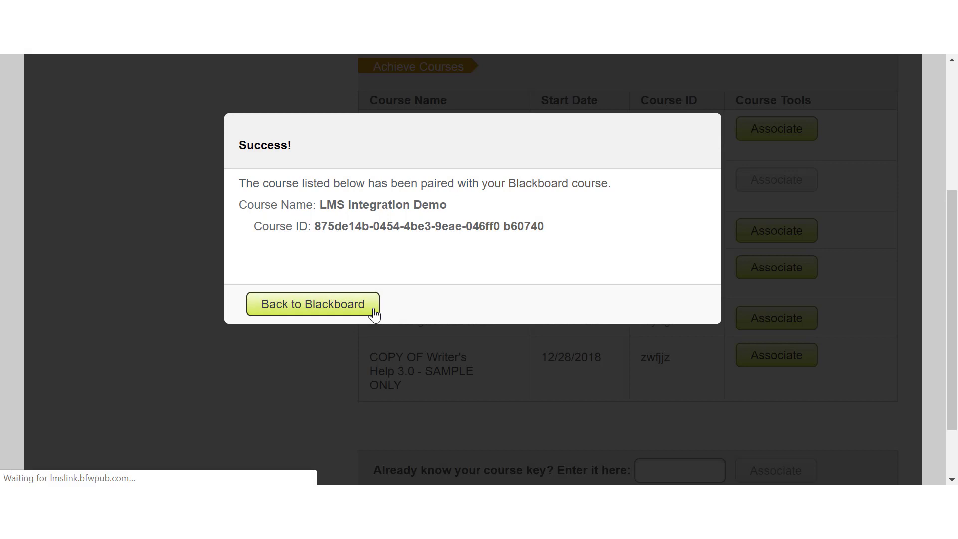